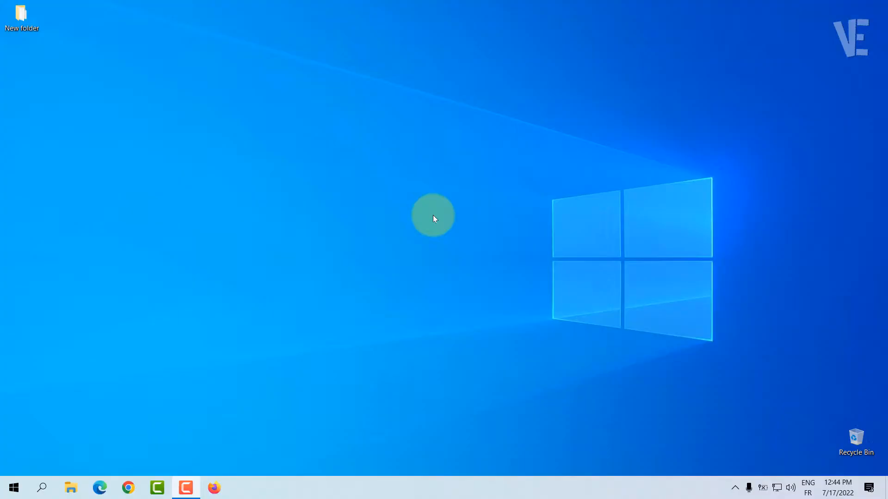
Create a new text document on the desktop, keeping its default name.
{"action": "right_click", "coordinate": [421, 206]}
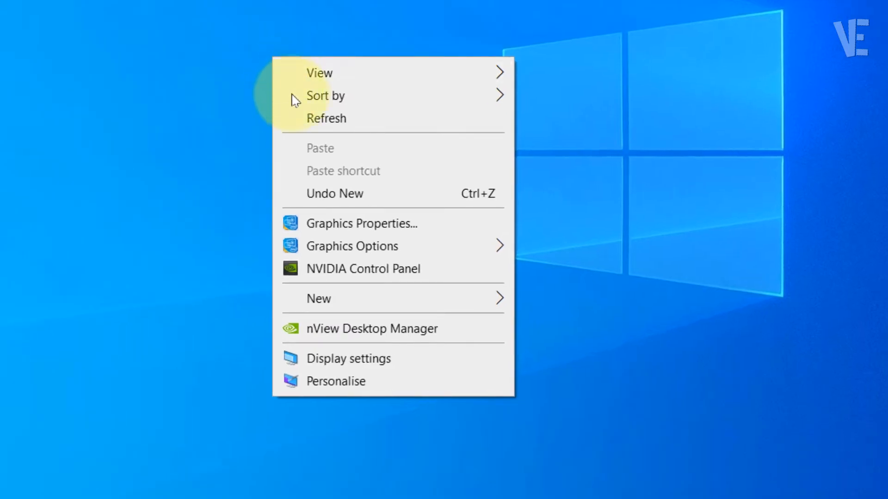
{"action": "mouse_move", "coordinate": [368, 303]}
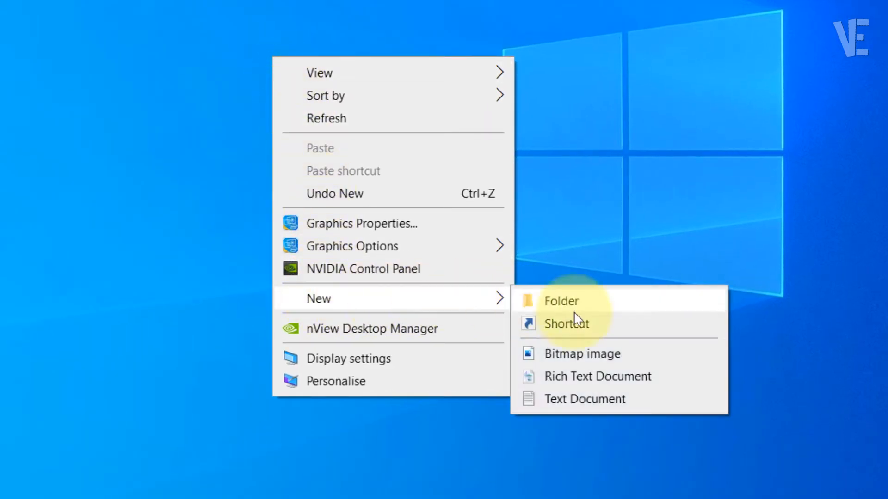
{"action": "left_click", "coordinate": [565, 396]}
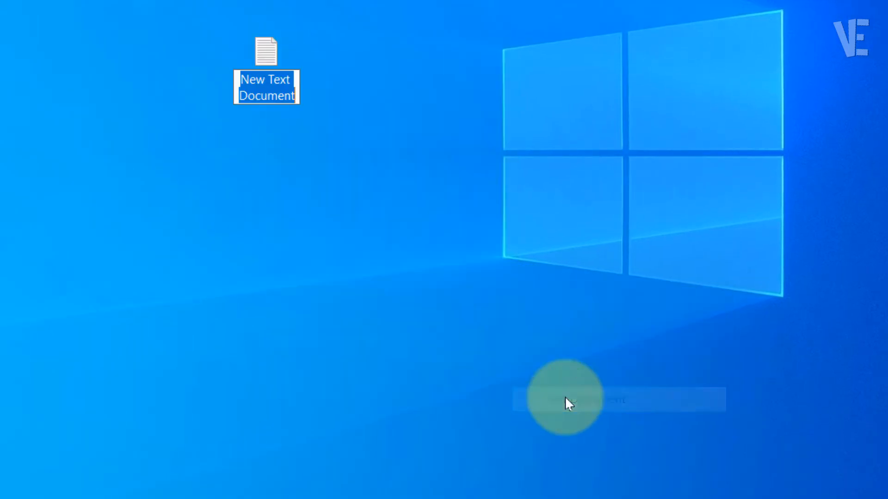
{"action": "left_click", "coordinate": [436, 314]}
Open the new text document and paste in the "SC config trustedinstaller start=auto" line and the reg delete commands for the Policies and WindowsSelfHost keys.
{"action": "double_click", "coordinate": [263, 70]}
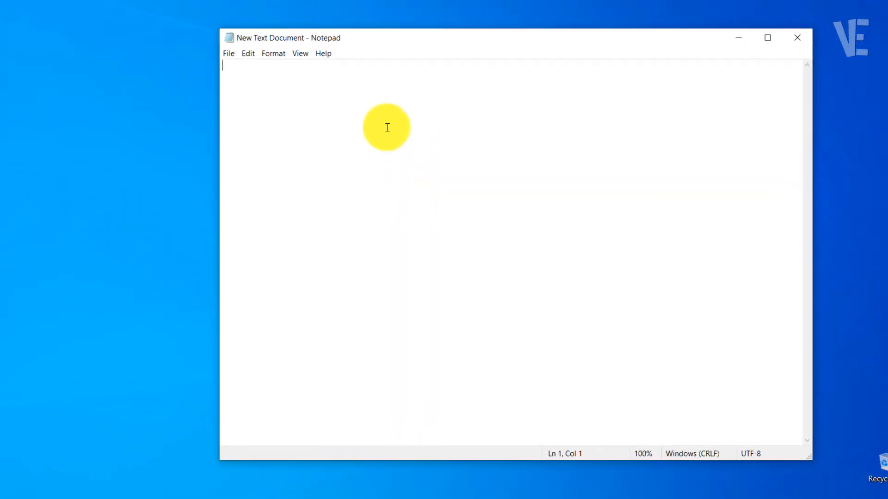
{"action": "right_click", "coordinate": [388, 128]}
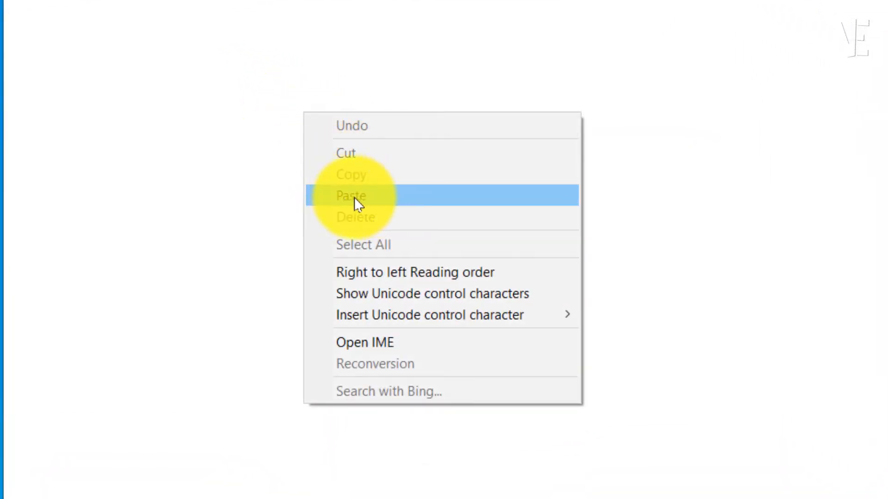
{"action": "left_click", "coordinate": [354, 198]}
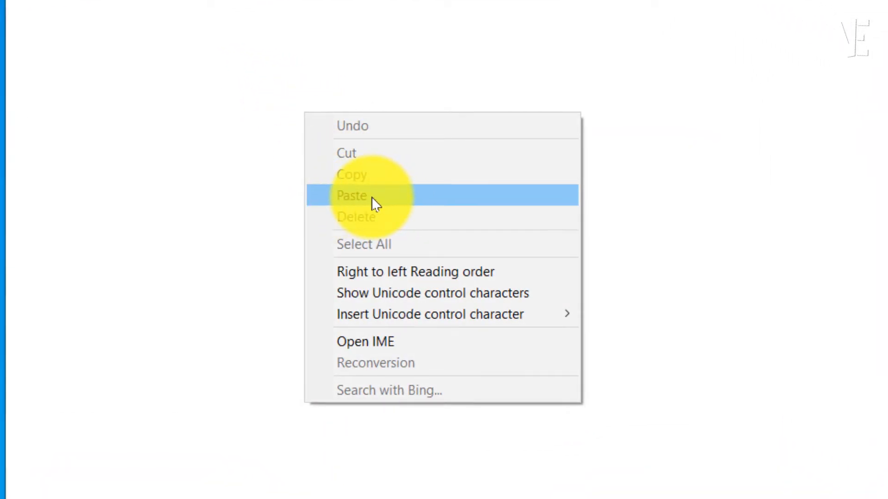
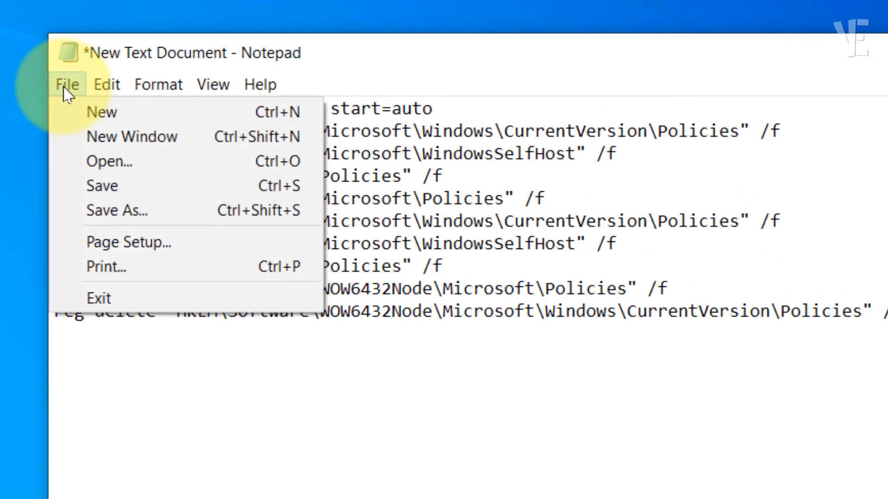
Start saving the document as a new file and replace the file name with Fix.bat.
{"action": "left_click", "coordinate": [121, 216]}
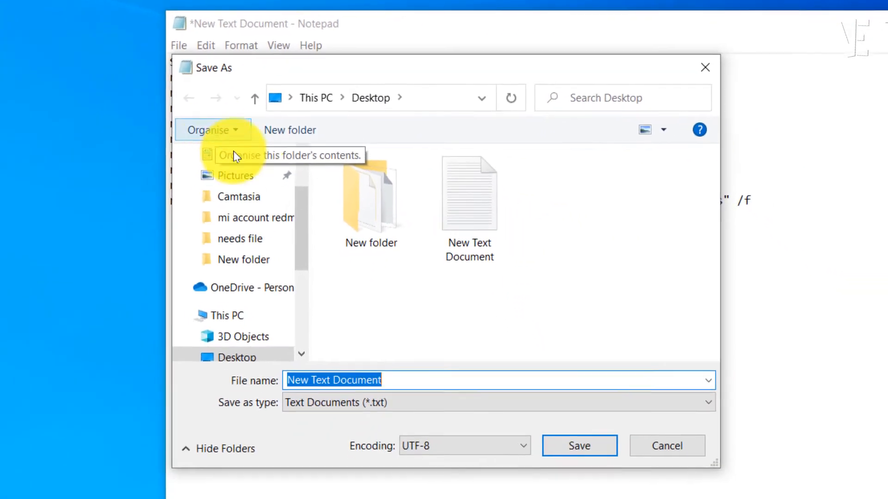
{"action": "left_click", "coordinate": [400, 380]}
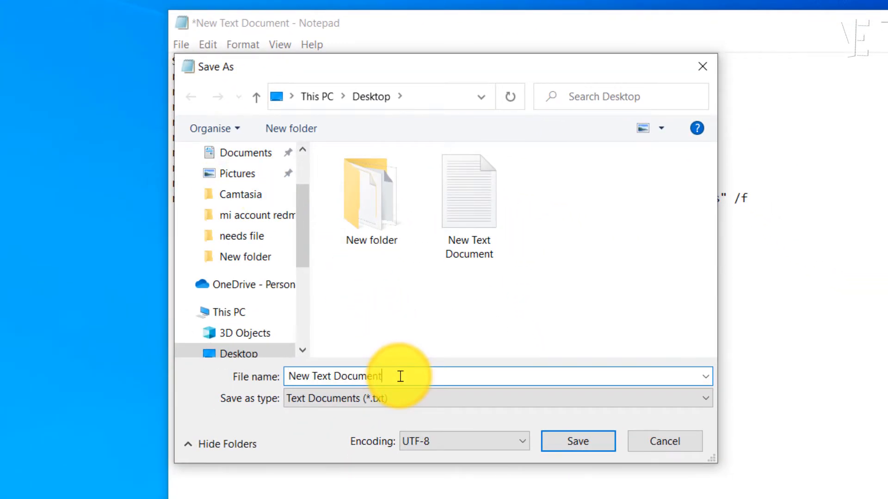
{"action": "key", "text": "BackSpace"}
{"action": "key", "text": "BackSpace"}
{"action": "key", "text": "BackSpace"}
{"action": "key", "text": "BackSpace"}
{"action": "key", "text": "BackSpace"}
{"action": "key", "text": "BackSpace"}
{"action": "key", "text": "BackSpace"}
{"action": "key", "text": "BackSpace"}
{"action": "key", "text": "BackSpace"}
{"action": "key", "text": "BackSpace"}
{"action": "key", "text": "BackSpace"}
{"action": "key", "text": "BackSpace"}
{"action": "key", "text": "BackSpace"}
{"action": "key", "text": "BackSpace"}
{"action": "key", "text": "BackSpace"}
{"action": "key", "text": "BackSpace"}
{"action": "key", "text": "BackSpace"}
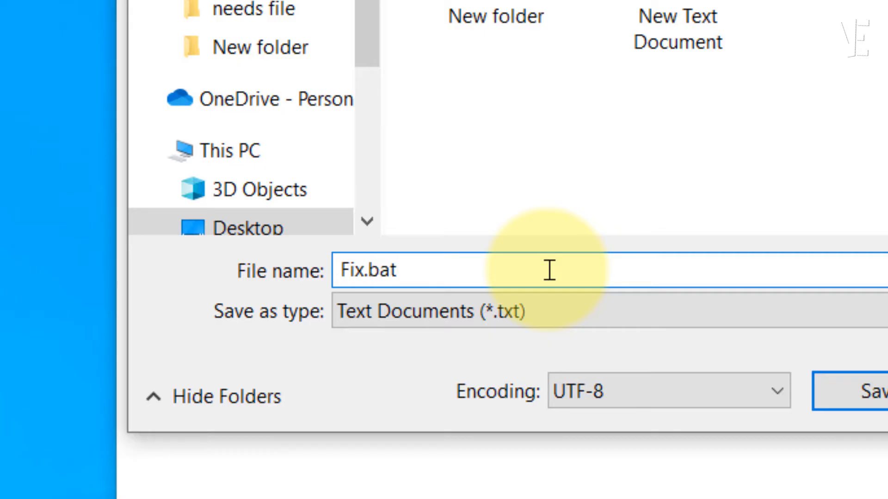
Save Fix.bat to the Desktop with the All Files type, and close Notepad.
{"action": "left_click", "coordinate": [517, 310]}
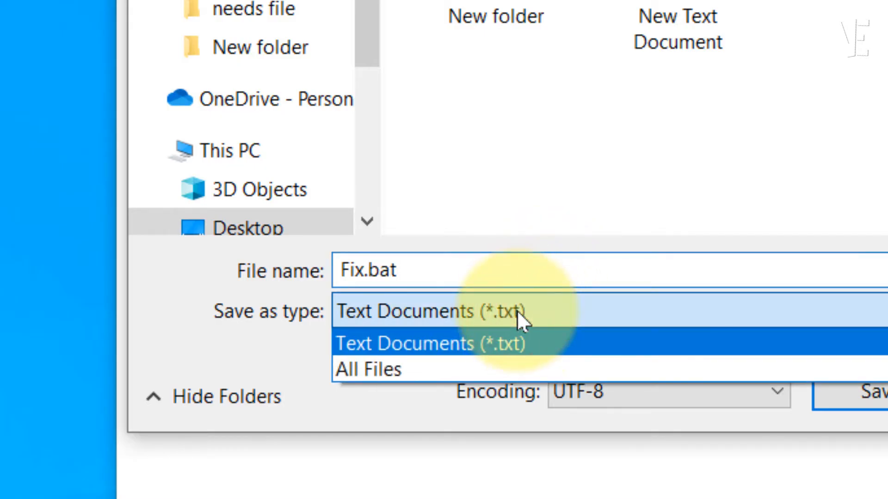
{"action": "left_click", "coordinate": [508, 358]}
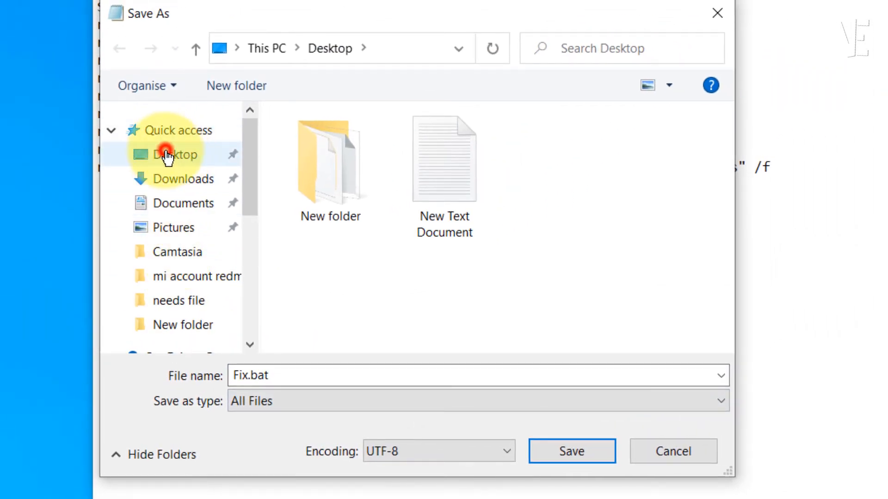
{"action": "left_click", "coordinate": [166, 156]}
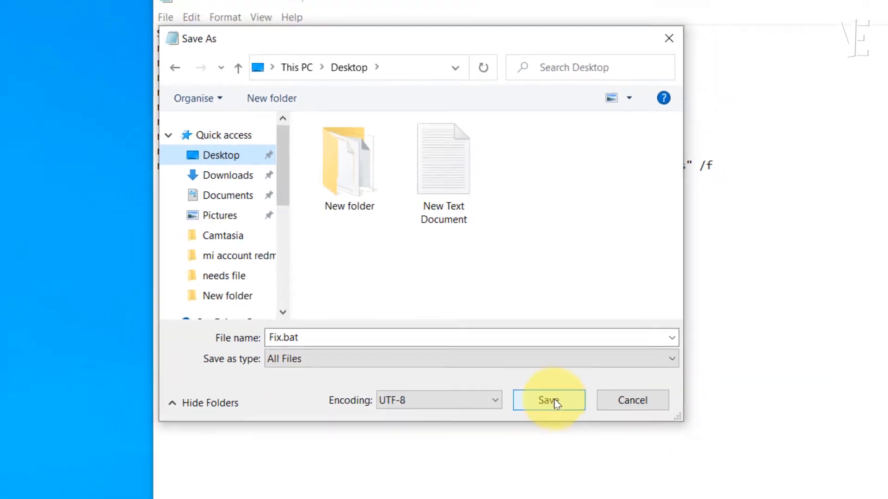
{"action": "left_click", "coordinate": [573, 449]}
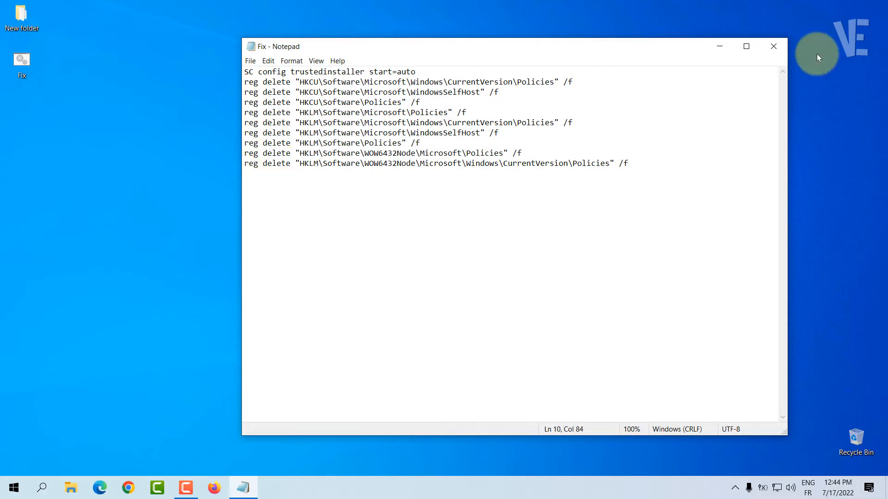
{"action": "left_click", "coordinate": [769, 44]}
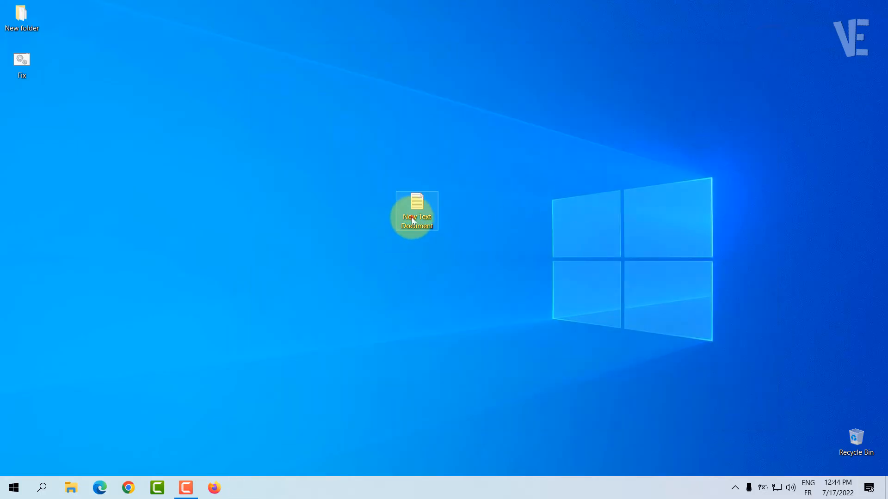
Line up the New Text Document icon under the other desktop icons and move the Fix file out to open desktop space.
{"action": "left_click_drag", "start_coordinate": [417, 214], "coordinate": [20, 116]}
{"action": "left_click_drag", "start_coordinate": [16, 66], "coordinate": [418, 168]}
{"action": "left_click", "coordinate": [478, 112]}
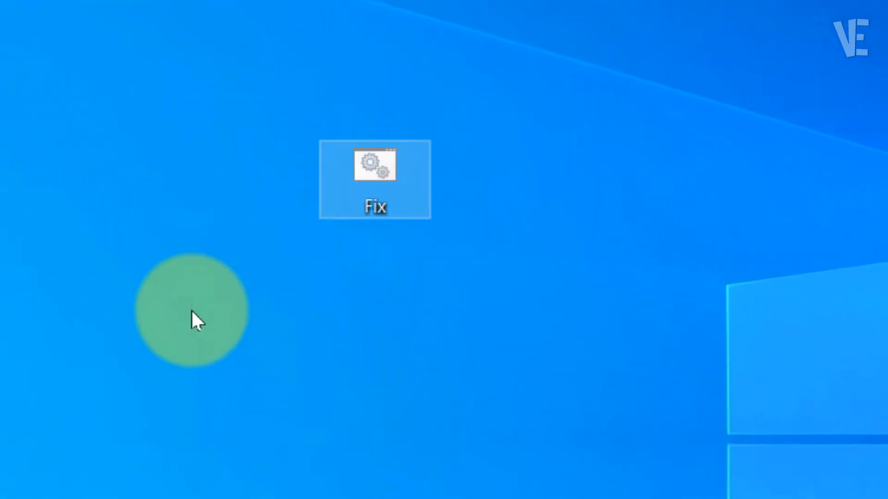
Run the Fix batch file as administrator, allowing it to make changes, and put its icon back below New Text Document.
{"action": "right_click", "coordinate": [371, 158]}
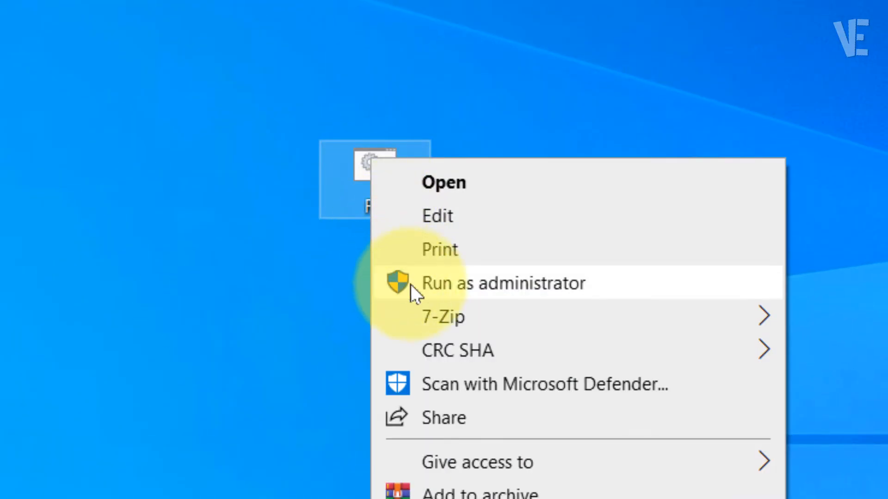
{"action": "left_click", "coordinate": [474, 283]}
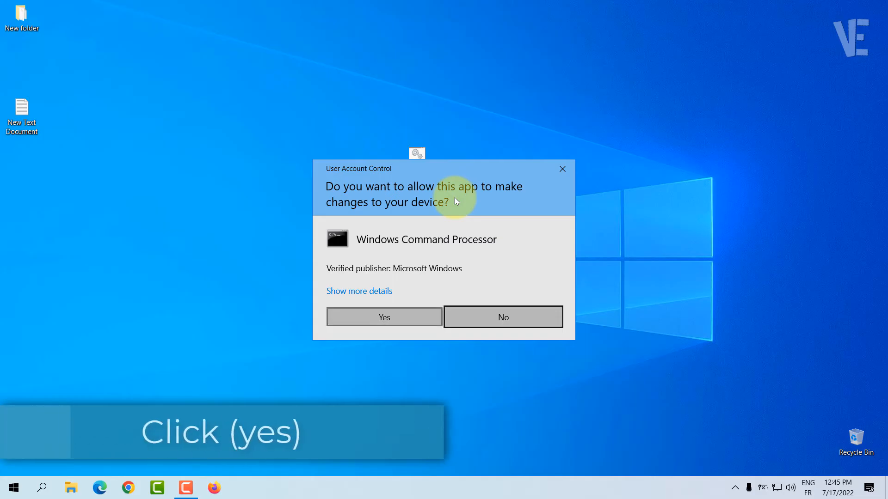
{"action": "key", "text": "alt+y"}
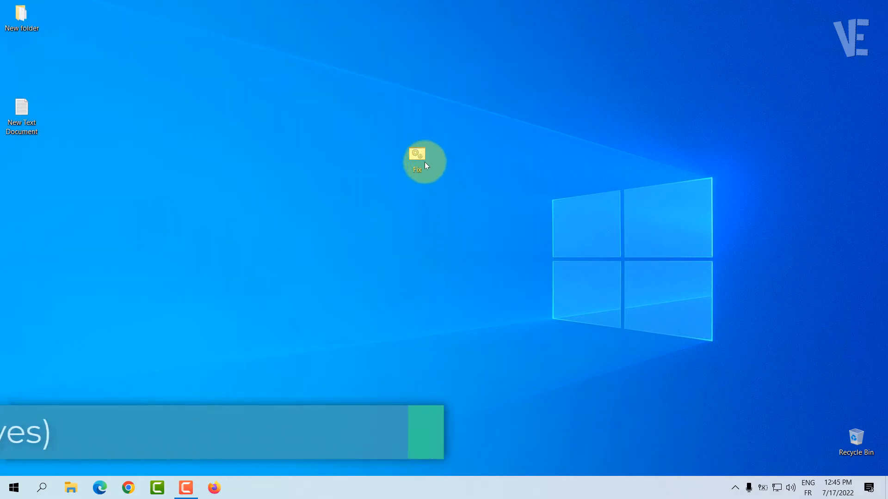
{"action": "left_click_drag", "start_coordinate": [423, 159], "coordinate": [89, 191]}
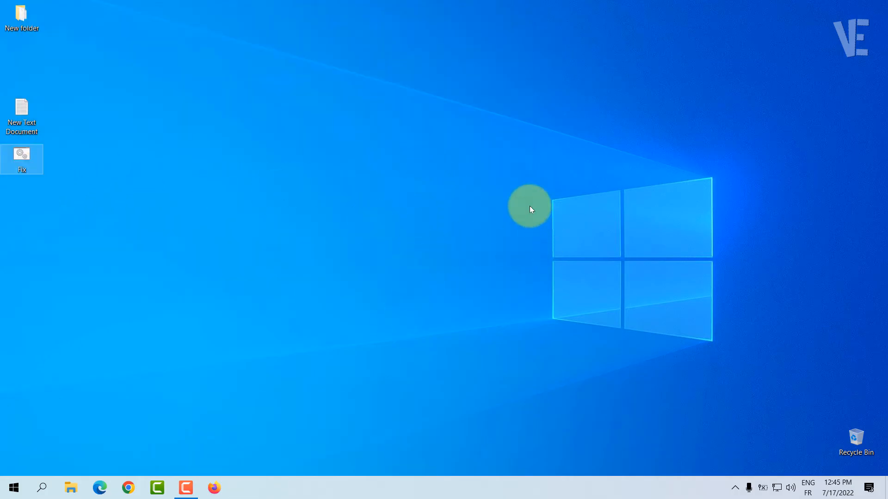
Restart the computer.
{"action": "left_click", "coordinate": [13, 488]}
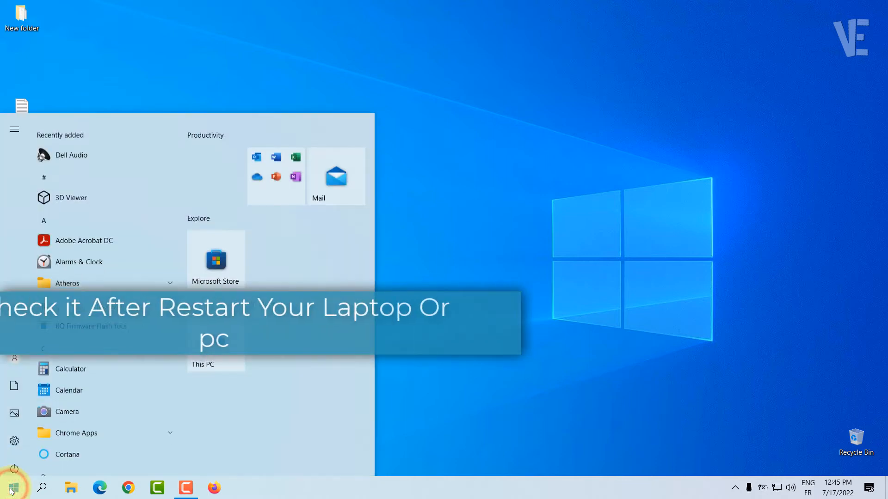
{"action": "left_click", "coordinate": [17, 459]}
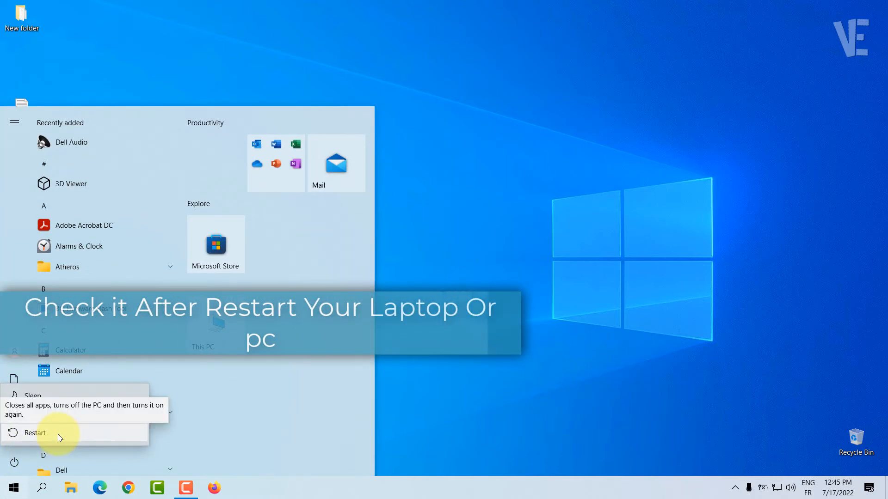
{"action": "left_click", "coordinate": [34, 433]}
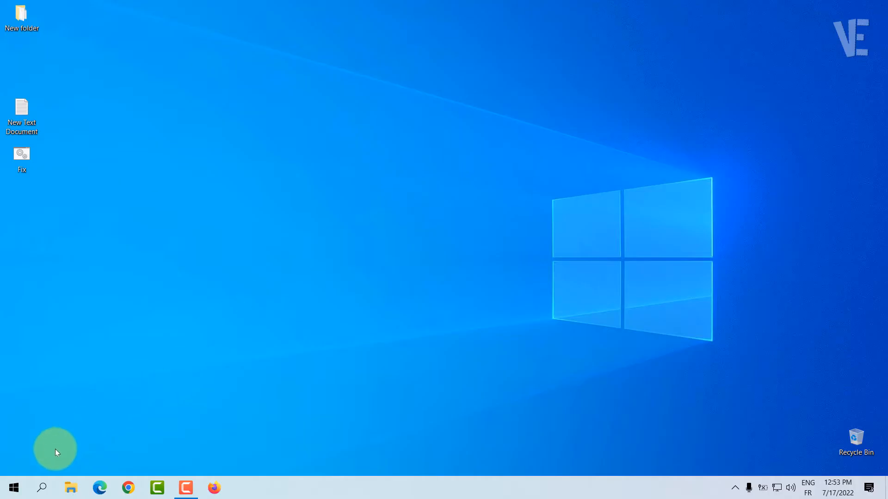
Search Windows for gpedit.msc, open the Local Group Policy Editor, and arrange its window so the tree names are fully readable.
{"action": "left_click", "coordinate": [42, 488]}
{"action": "left_click", "coordinate": [182, 421]}
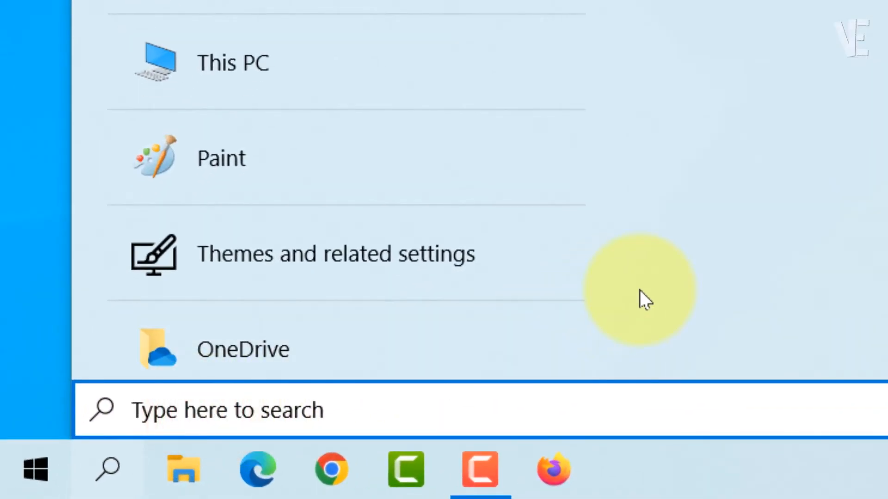
{"action": "type", "text": "gp"}
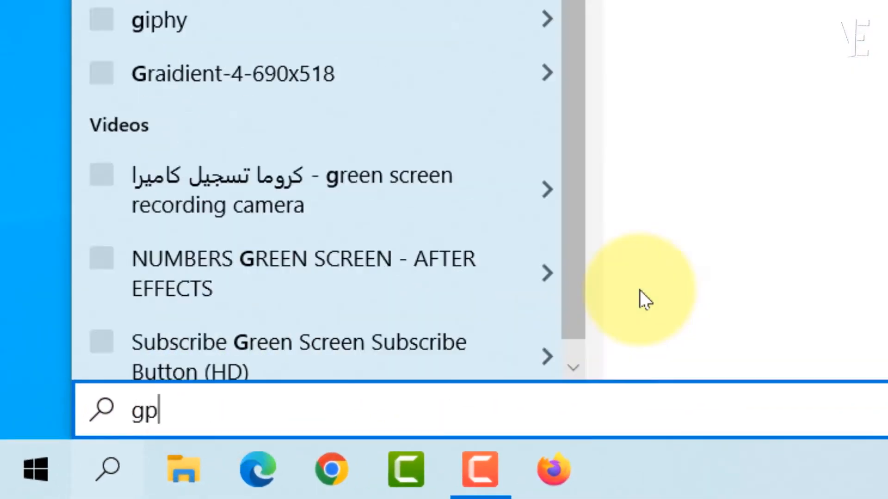
{"action": "type", "text": "edit."}
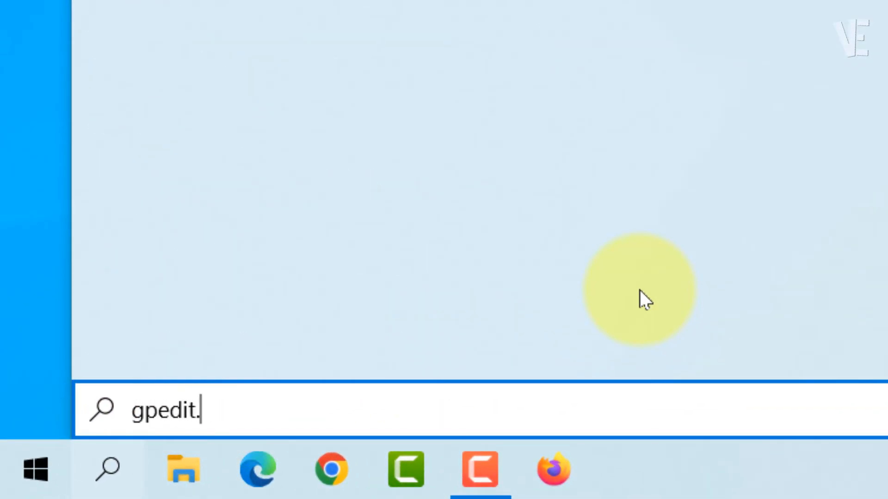
{"action": "type", "text": "msc"}
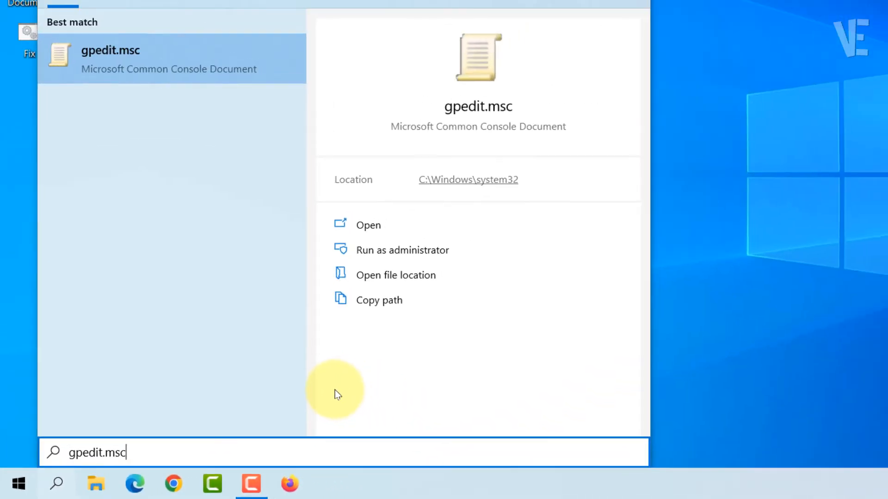
{"action": "left_click", "coordinate": [138, 60]}
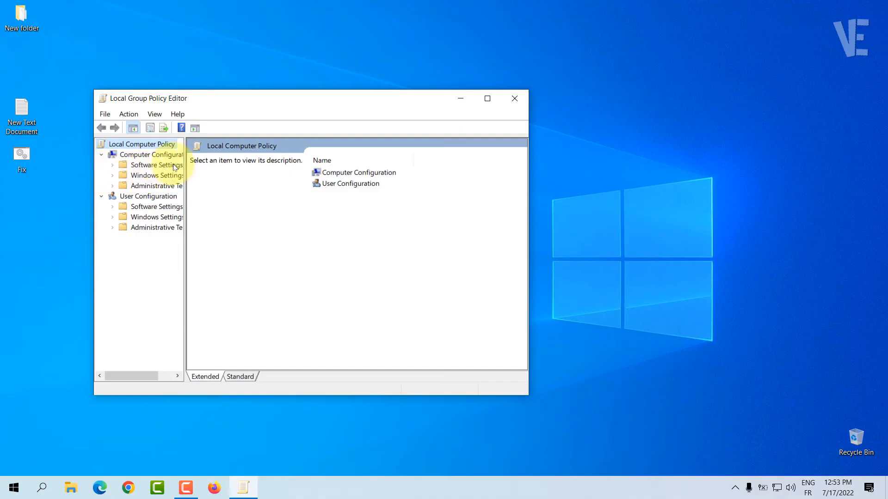
{"action": "left_click_drag", "start_coordinate": [184, 159], "coordinate": [216, 159]}
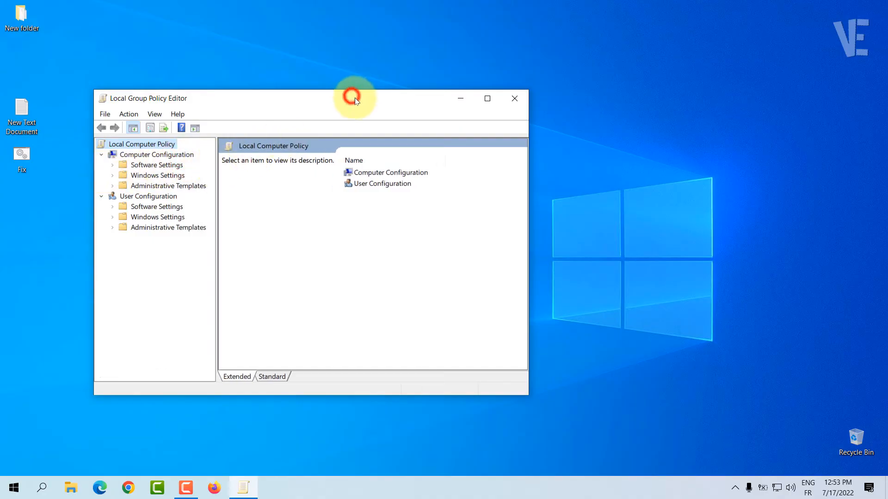
{"action": "left_click_drag", "start_coordinate": [355, 100], "coordinate": [498, 91]}
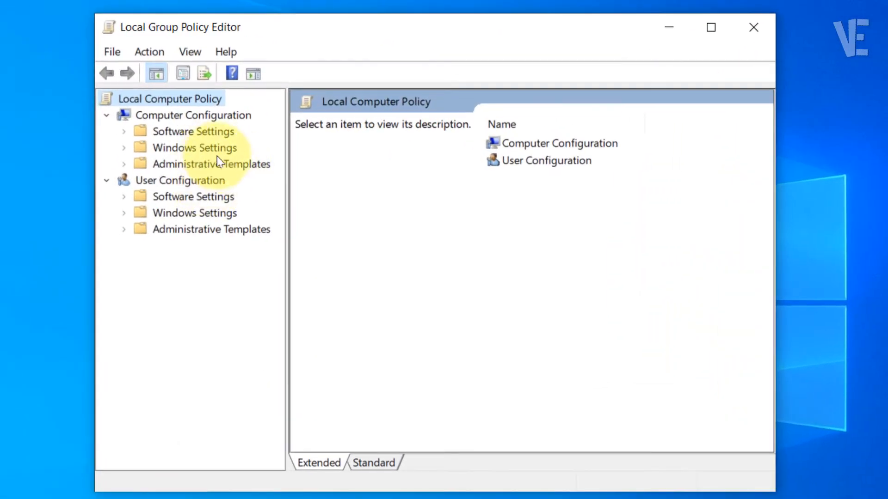
Expand Administrative Templates and its Windows Components folder under Computer Configuration, widening the tree to show the full folder names.
{"action": "left_click", "coordinate": [214, 165]}
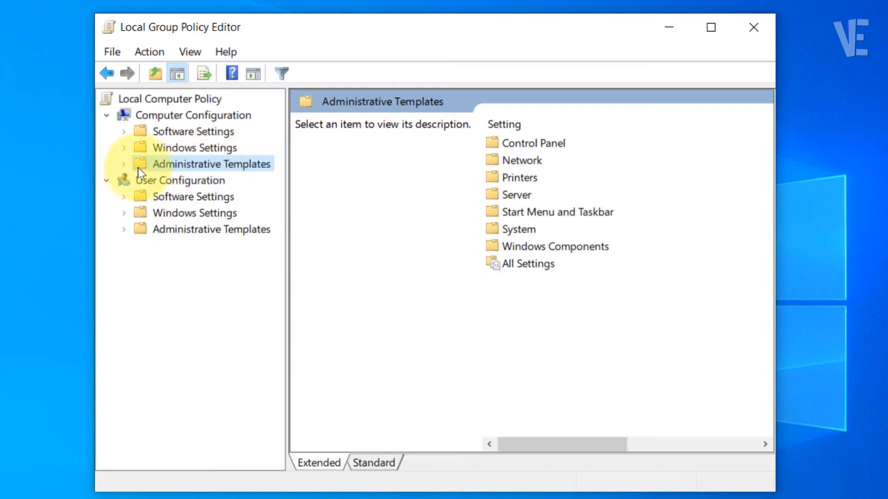
{"action": "left_click", "coordinate": [125, 166]}
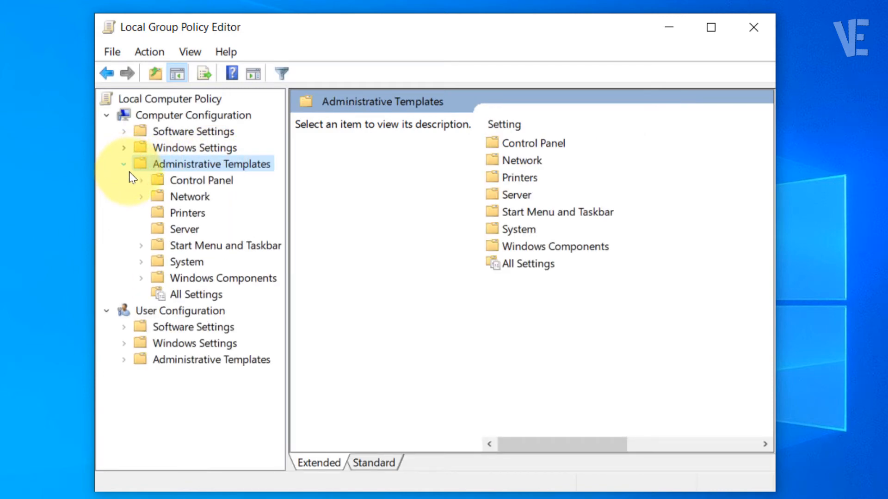
{"action": "left_click", "coordinate": [179, 278]}
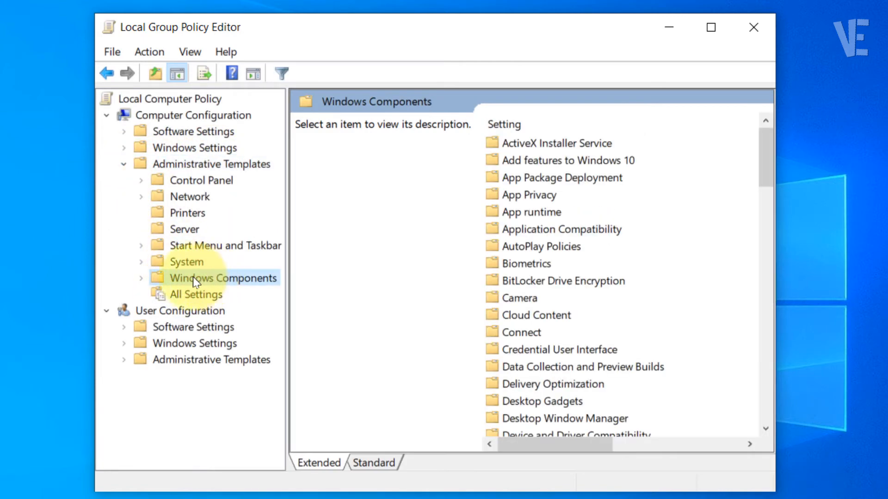
{"action": "left_click", "coordinate": [141, 279]}
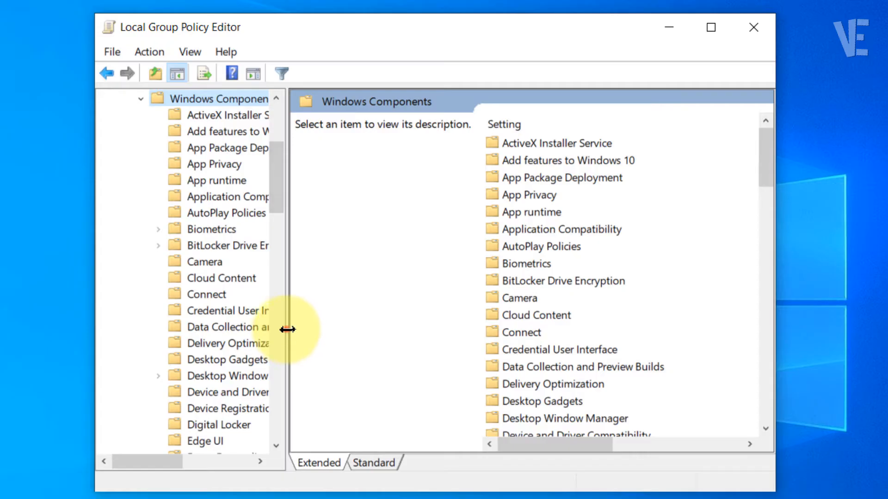
{"action": "left_click_drag", "start_coordinate": [287, 329], "coordinate": [408, 331]}
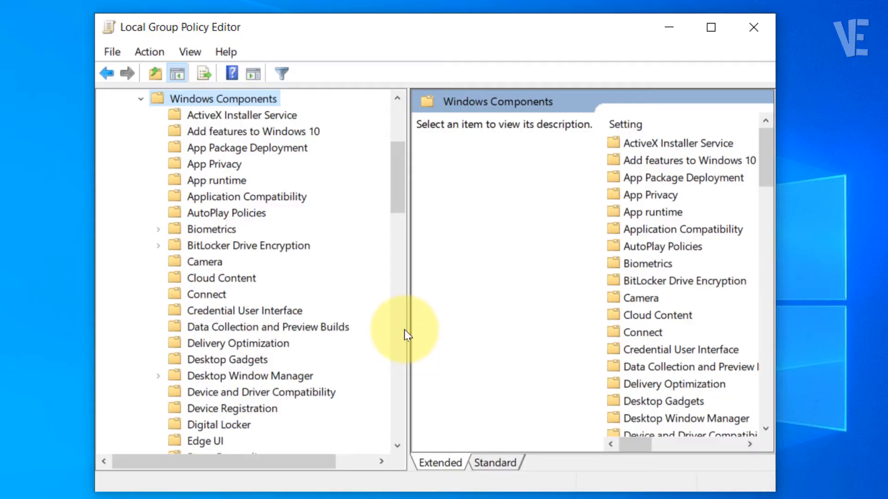
Enable the Allow Telemetry policy under Data Collection and Preview Builds with the option 3 - Optional, and apply it.
{"action": "left_click", "coordinate": [278, 327]}
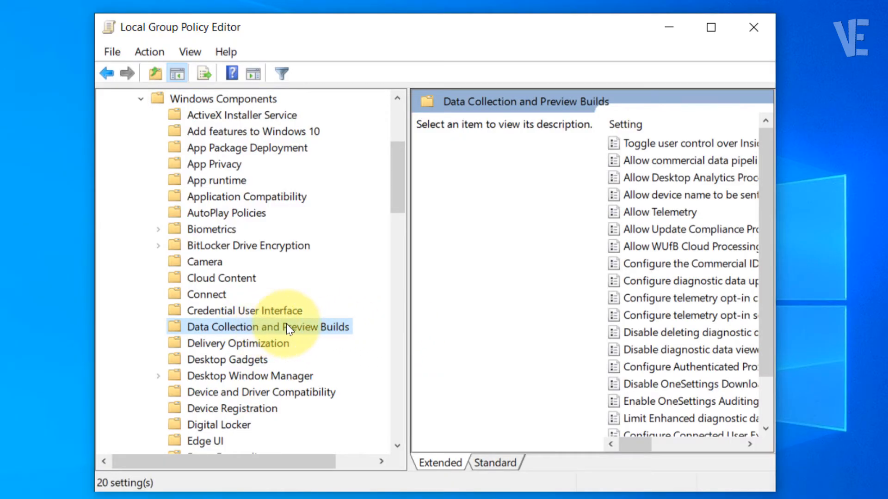
{"action": "left_click", "coordinate": [648, 211]}
{"action": "right_click", "coordinate": [648, 211]}
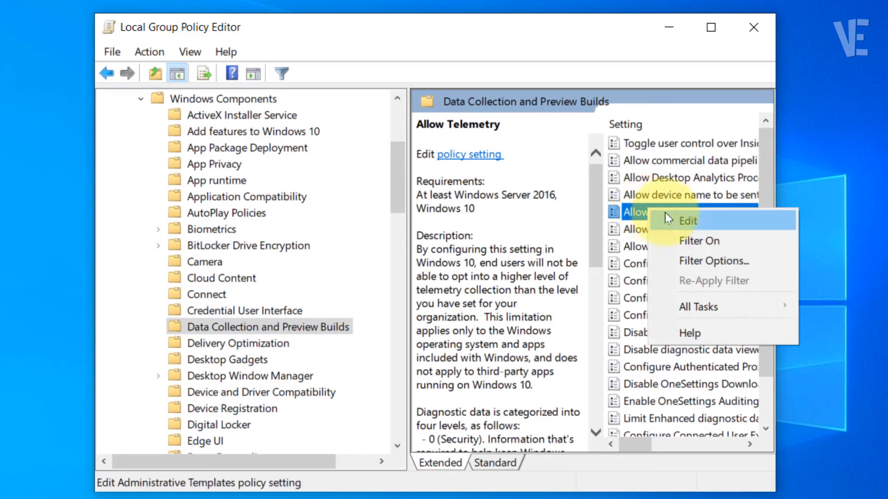
{"action": "left_click", "coordinate": [668, 219]}
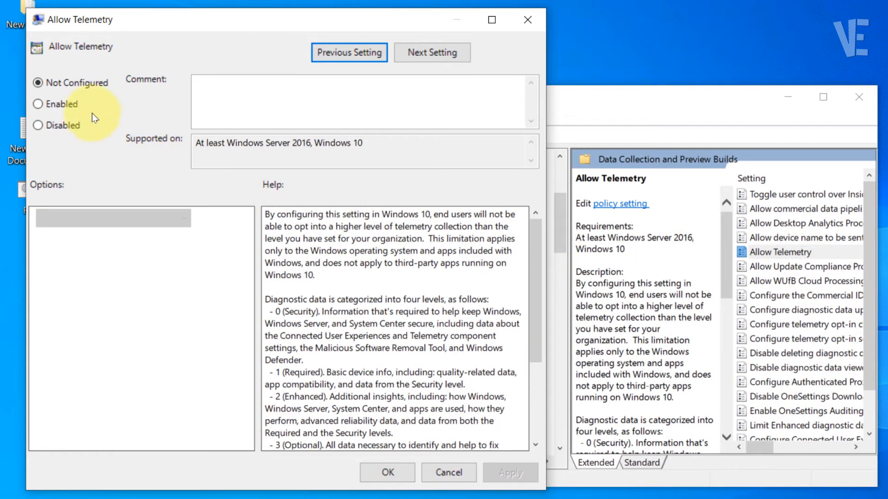
{"action": "left_click", "coordinate": [50, 105]}
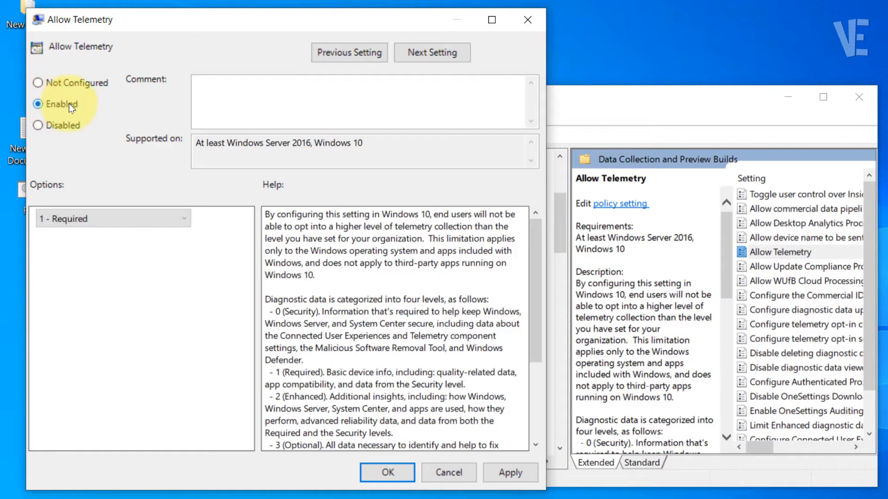
{"action": "left_click", "coordinate": [74, 218]}
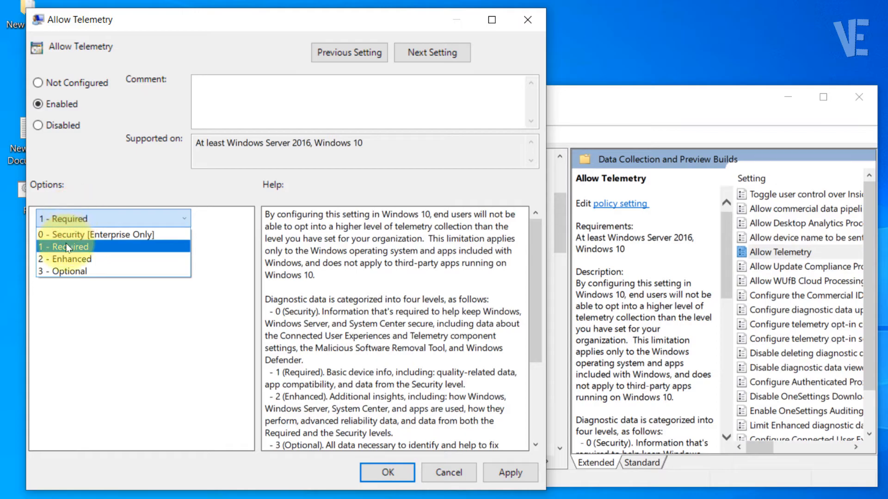
{"action": "left_click", "coordinate": [67, 271]}
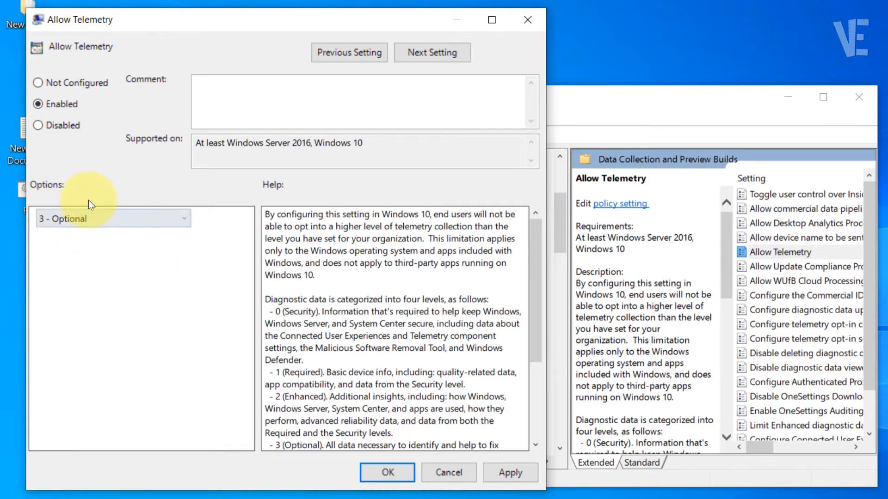
{"action": "left_click", "coordinate": [506, 473]}
{"action": "left_click", "coordinate": [392, 476]}
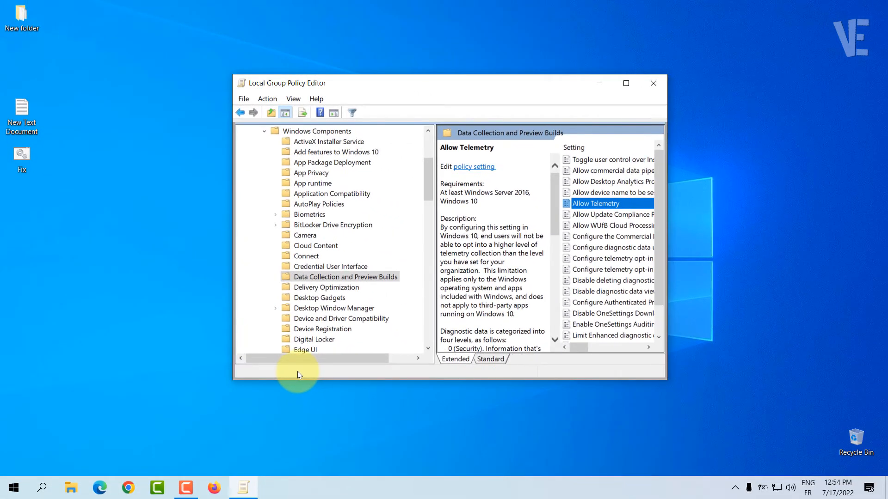
Search Windows for powershell, open Windows PowerShell, and run gpupdate /force.
{"action": "left_click", "coordinate": [42, 487]}
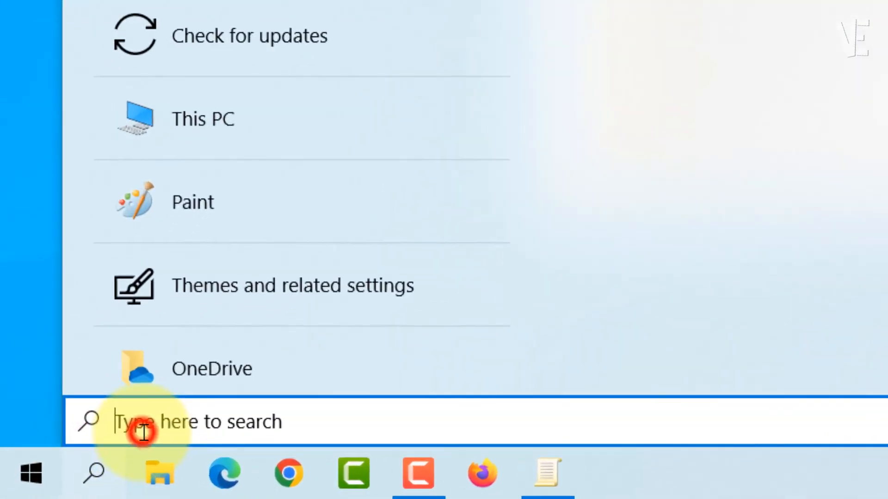
{"action": "type", "text": "powersh"}
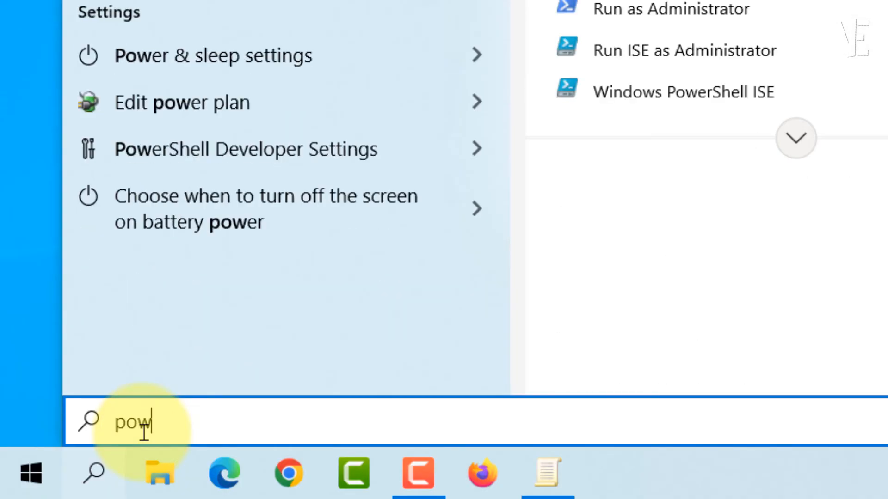
{"action": "type", "text": "ell"}
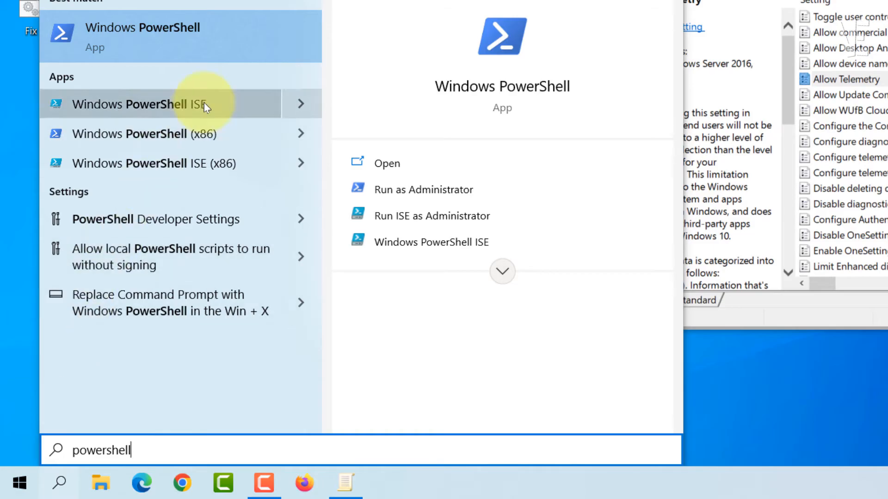
{"action": "left_click", "coordinate": [182, 37]}
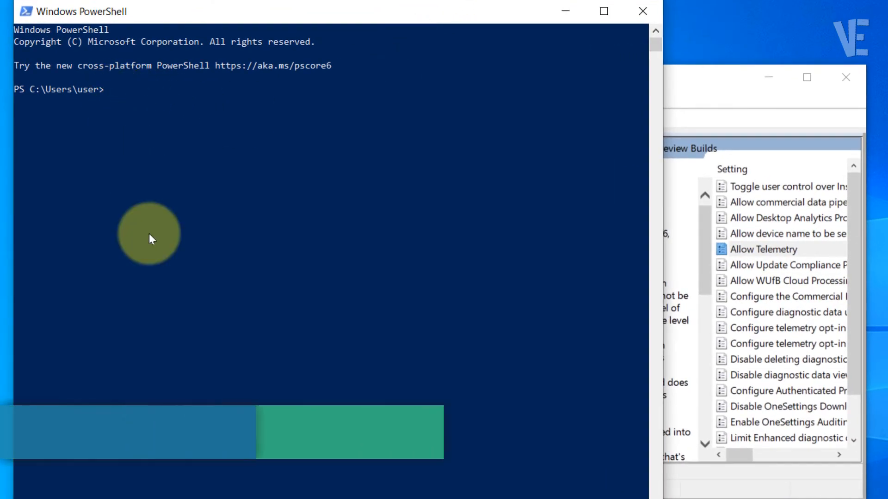
{"action": "type", "text": "pupd"}
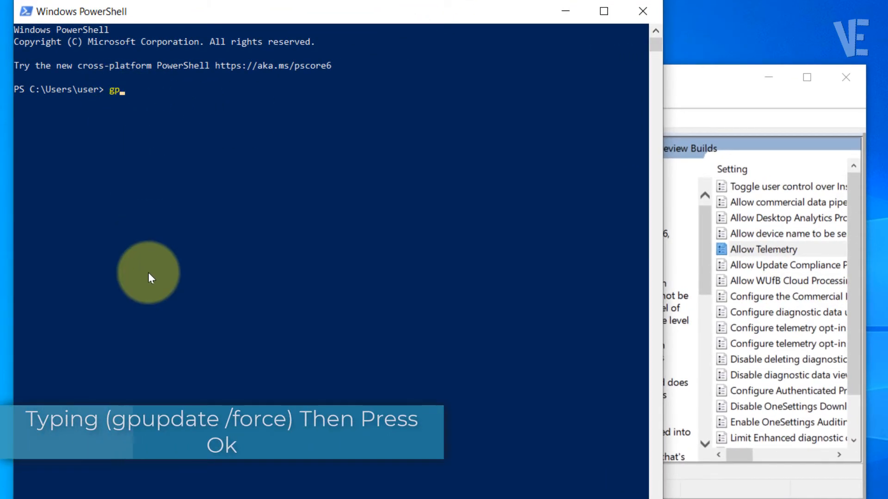
{"action": "type", "text": "at"}
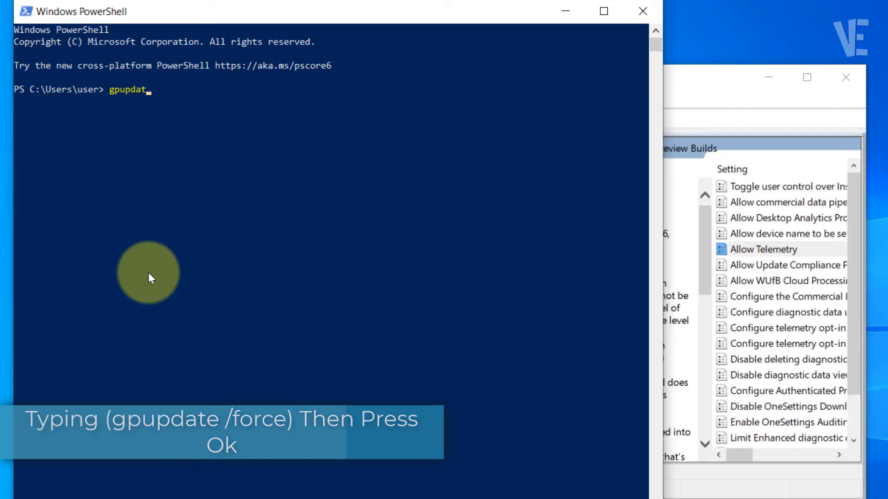
{"action": "type", "text": "e /force"}
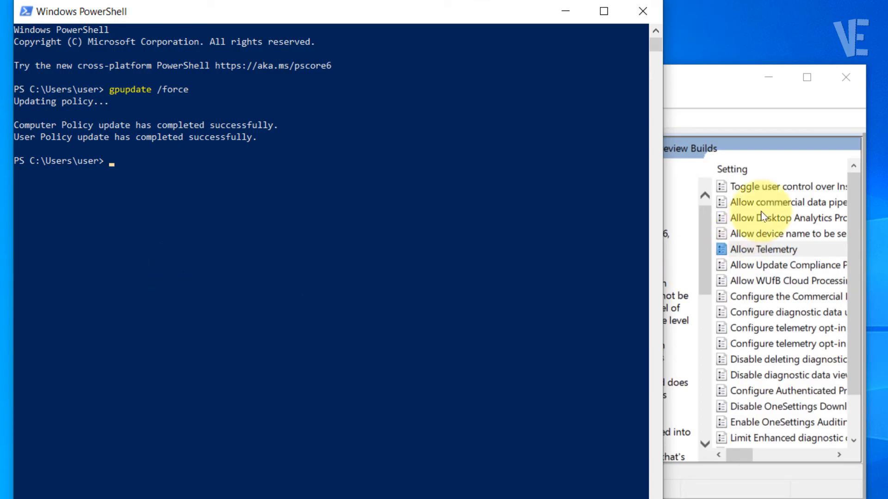
Return to the Local Group Policy Editor and set the Allow Telemetry policy to Not Configured, applying the change.
{"action": "left_click", "coordinate": [726, 82]}
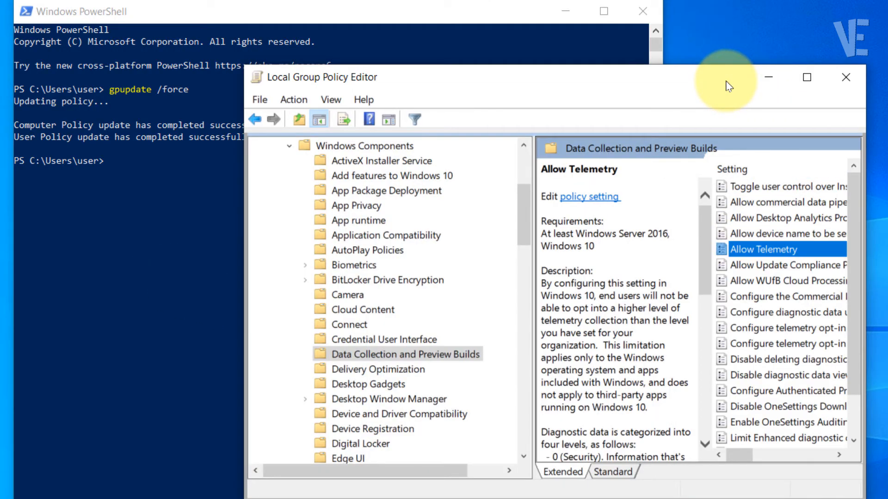
{"action": "right_click", "coordinate": [763, 253]}
{"action": "left_click", "coordinate": [793, 259]}
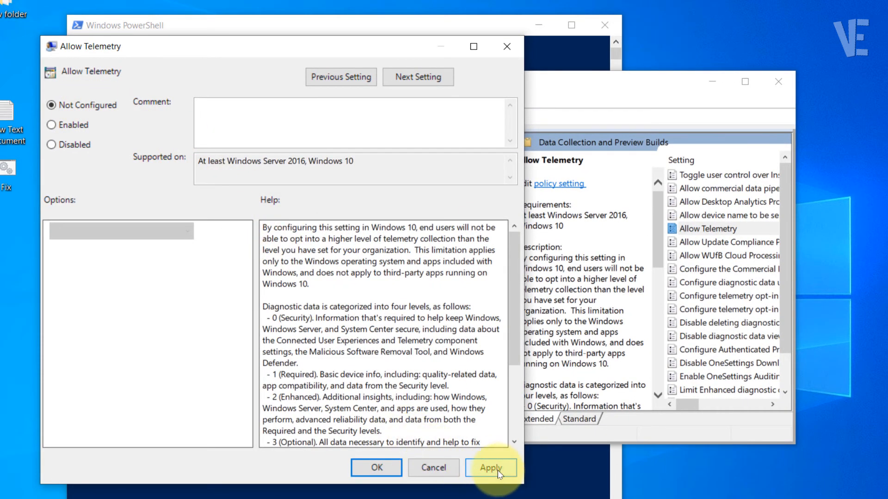
{"action": "left_click", "coordinate": [388, 468]}
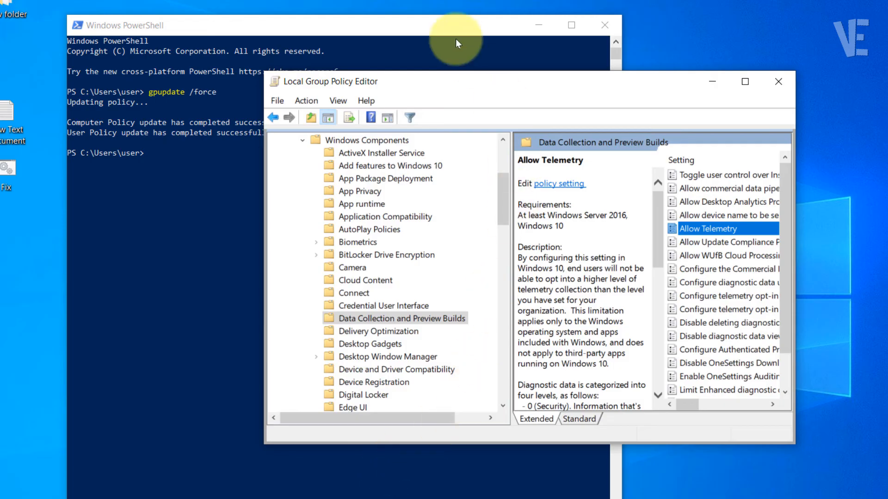
Switch to the open Windows PowerShell window and run gpupdate /force again.
{"action": "left_click", "coordinate": [409, 24]}
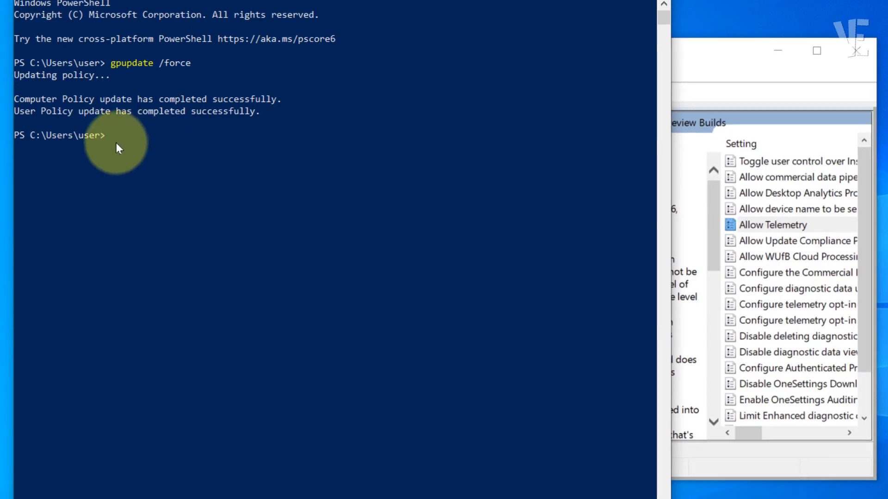
{"action": "type", "text": "gp"}
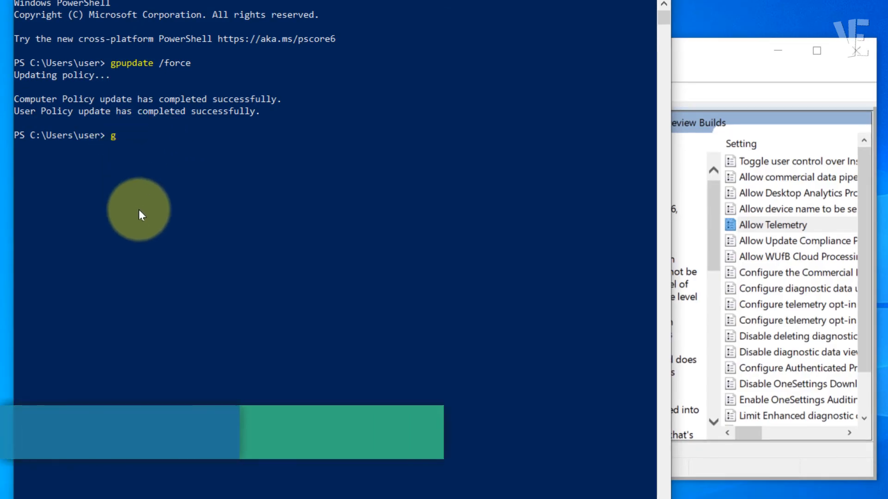
{"action": "type", "text": "updat"}
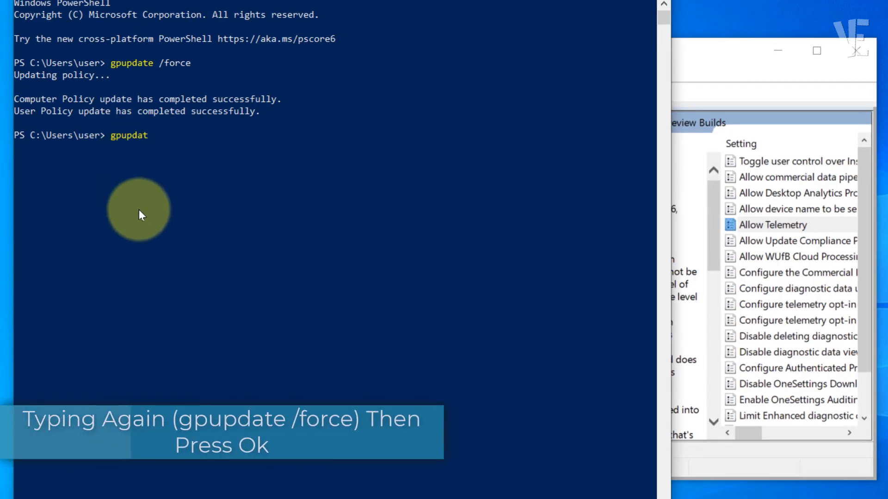
{"action": "type", "text": "e /"}
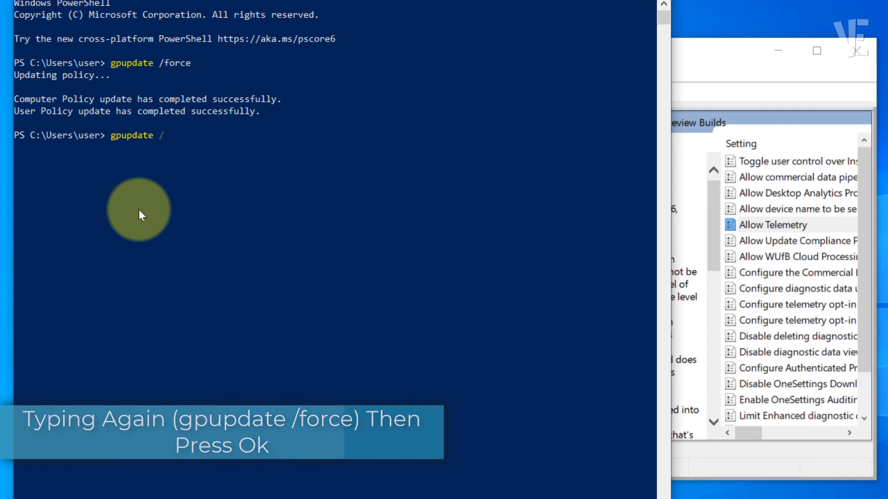
{"action": "type", "text": "force"}
{"action": "key", "text": "Return"}
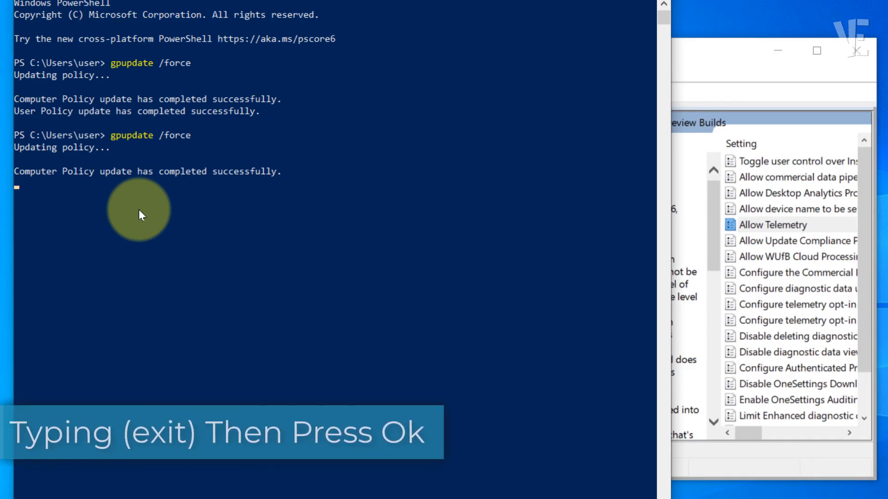
End the PowerShell session with the exit command and close the Local Group Policy Editor.
{"action": "type", "text": "ex"}
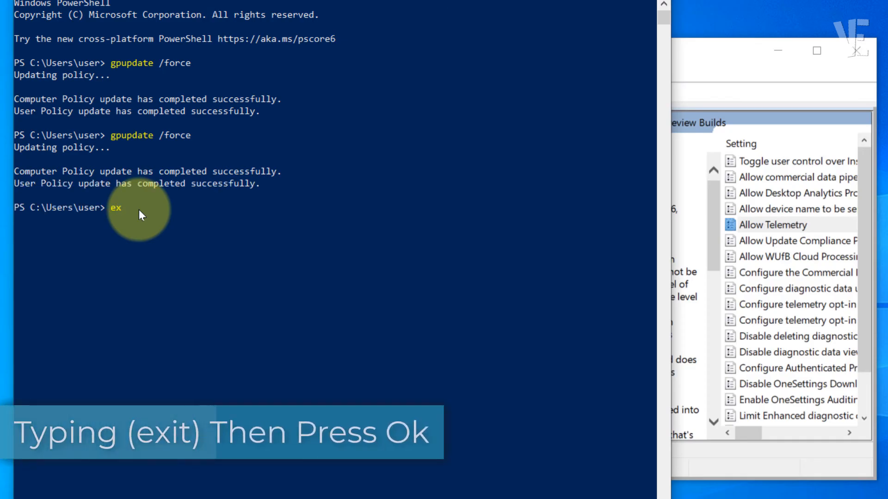
{"action": "type", "text": "it"}
{"action": "key", "text": "Return"}
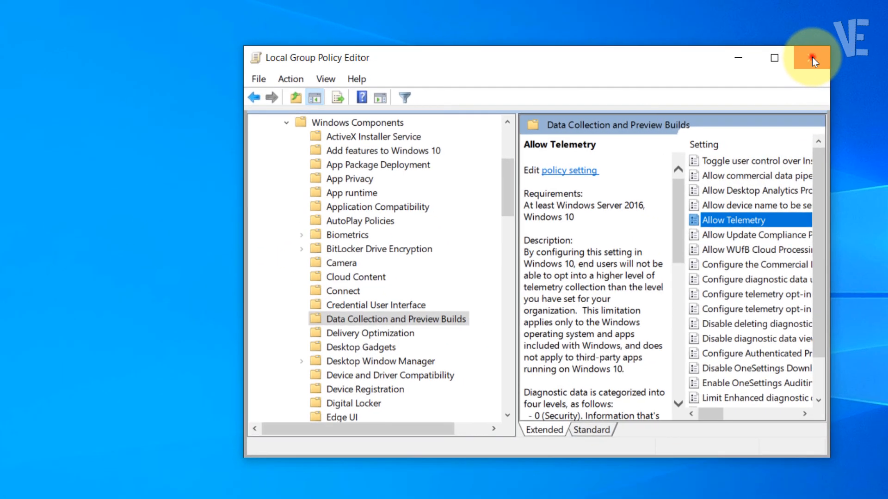
{"action": "left_click", "coordinate": [857, 50]}
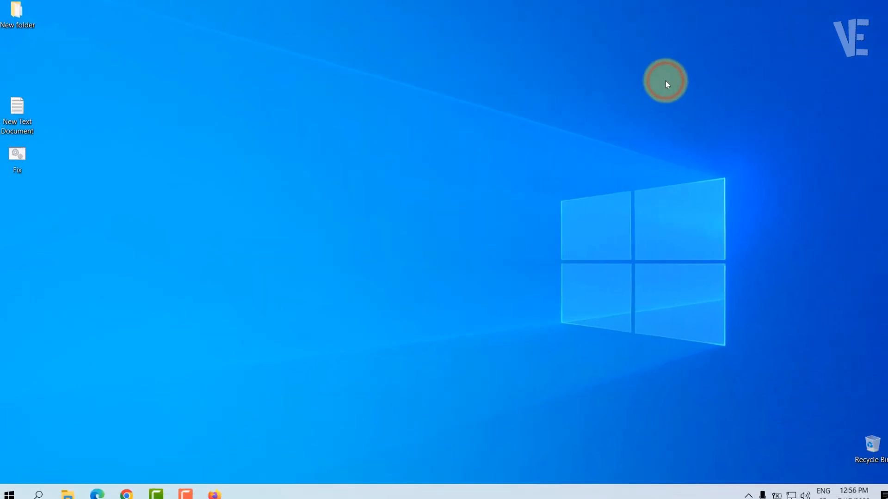
{"action": "left_click", "coordinate": [13, 485]}
{"action": "left_click", "coordinate": [14, 463]}
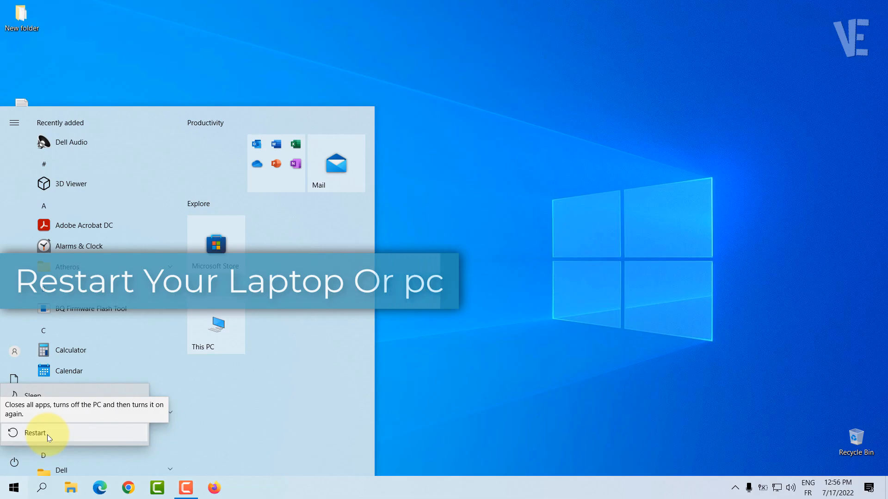
{"action": "left_click", "coordinate": [475, 219]}
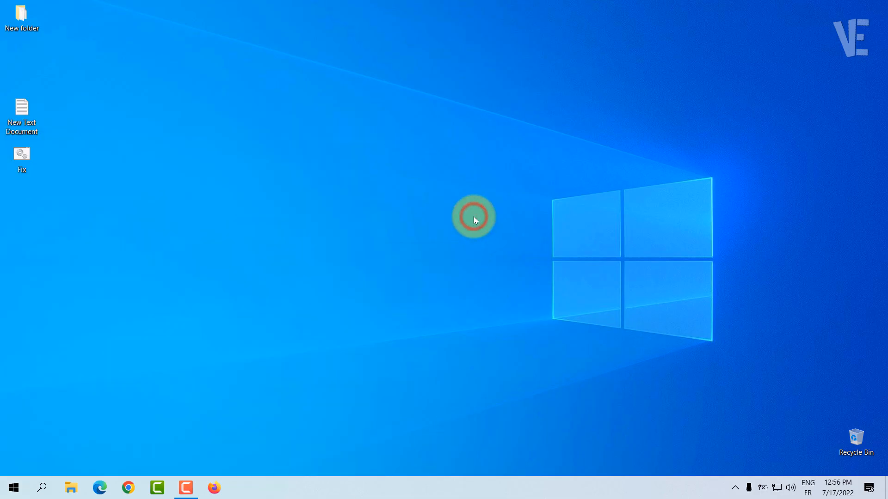